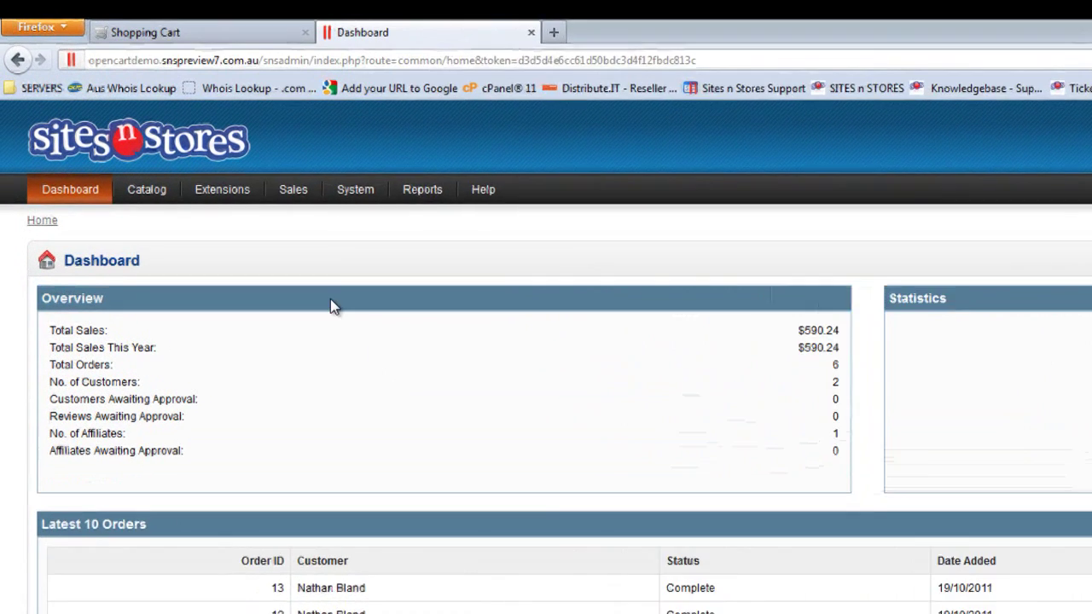
Step: Open the shipping methods list and bring up the Australia Post settings for editing
mouse_move(139, 123)
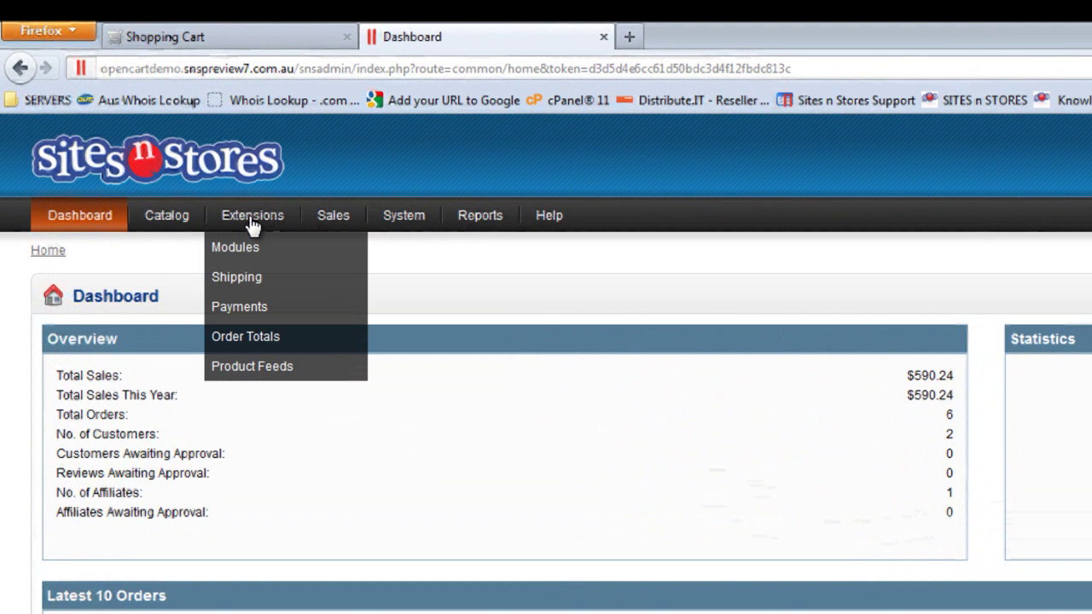
click(245, 278)
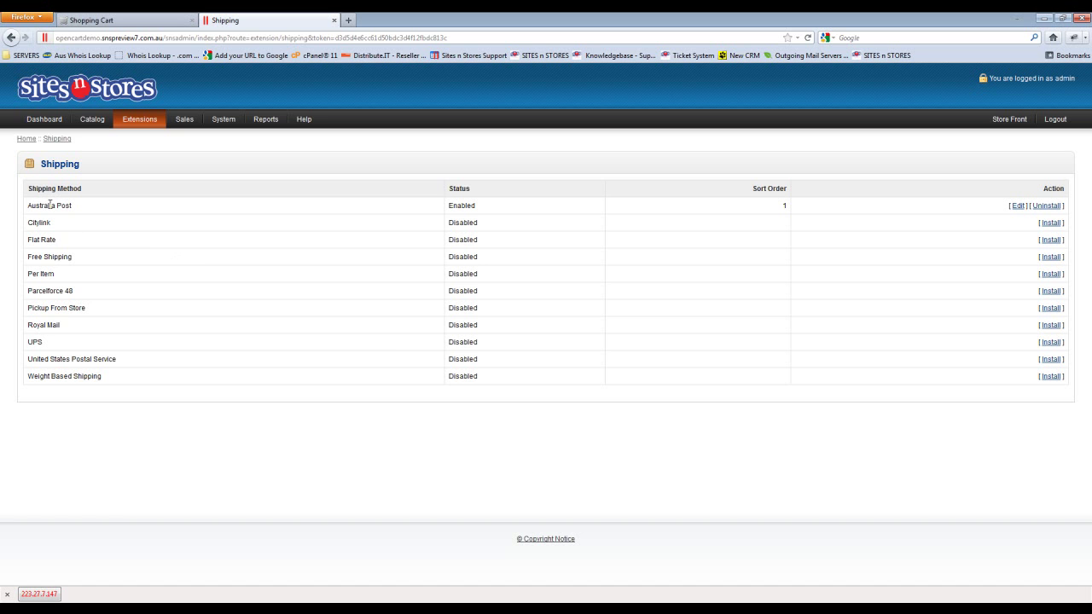
drag(72, 205, 24, 209)
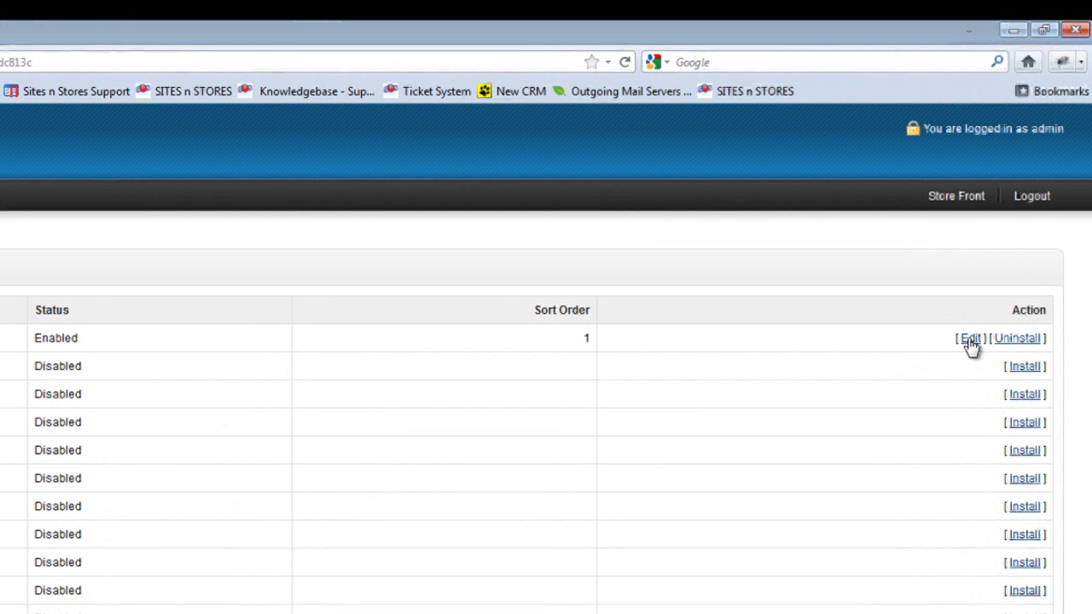
click(971, 339)
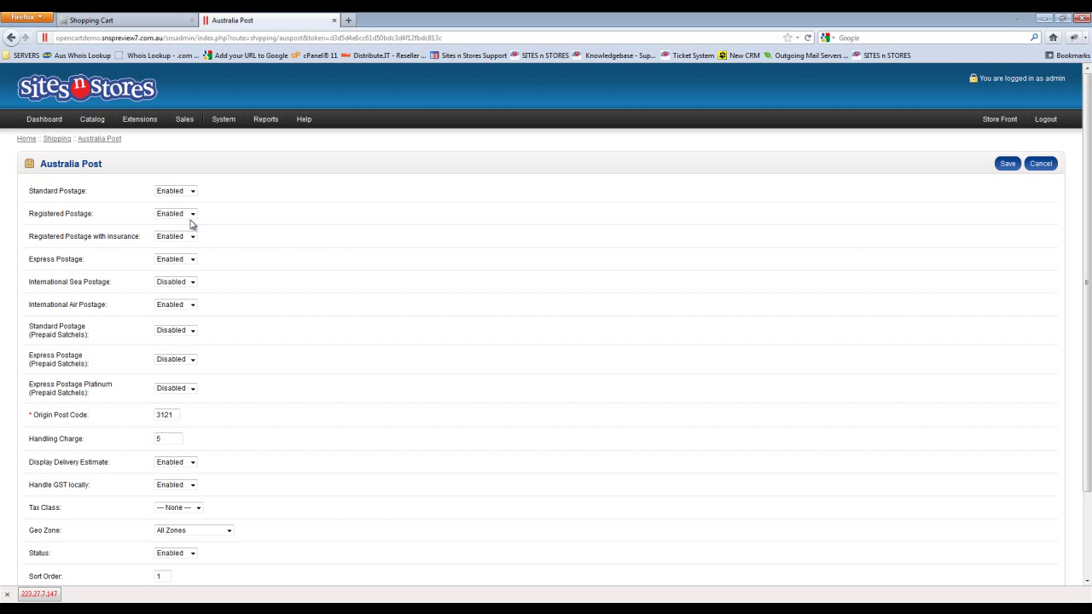
Step: Keep Standard Postage enabled and check the Origin Post Code and Handling Charge fields of Australia Post
click(180, 193)
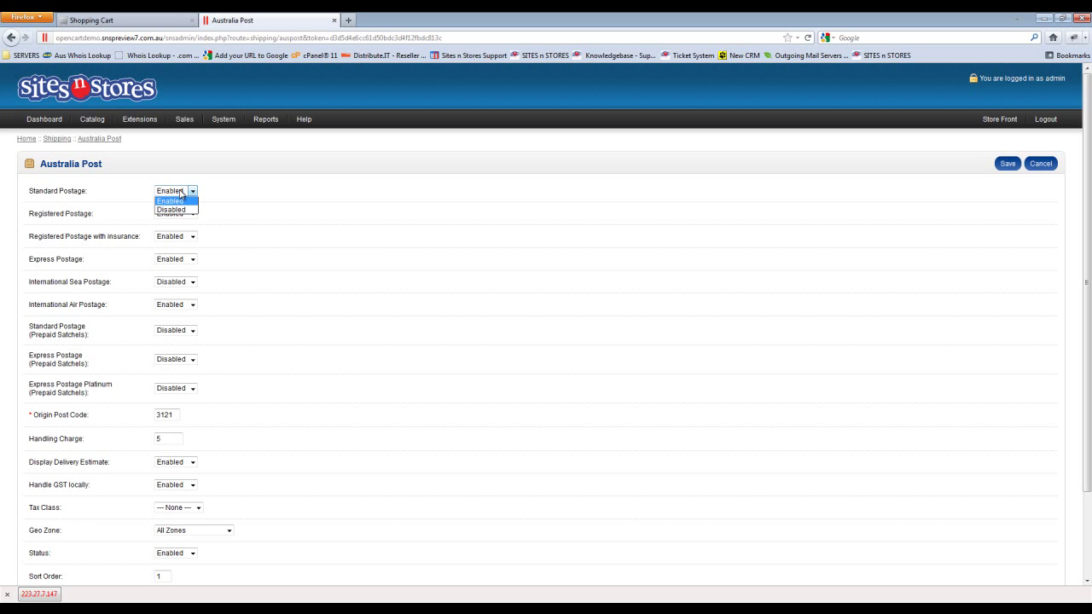
click(182, 203)
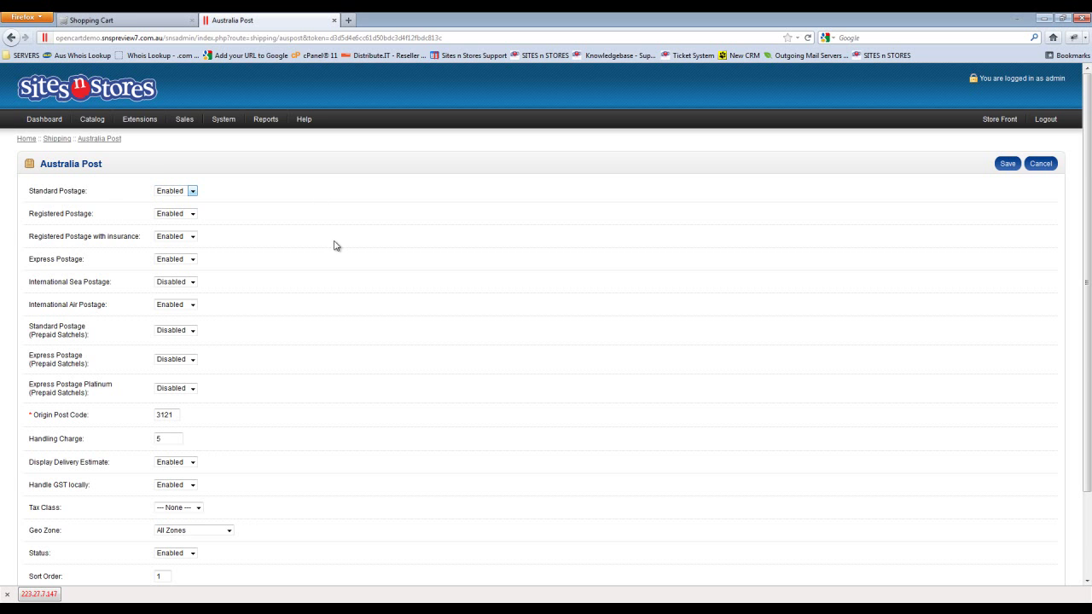
scroll(335, 244, down, 2)
scroll(335, 245, down, 1)
click(176, 313)
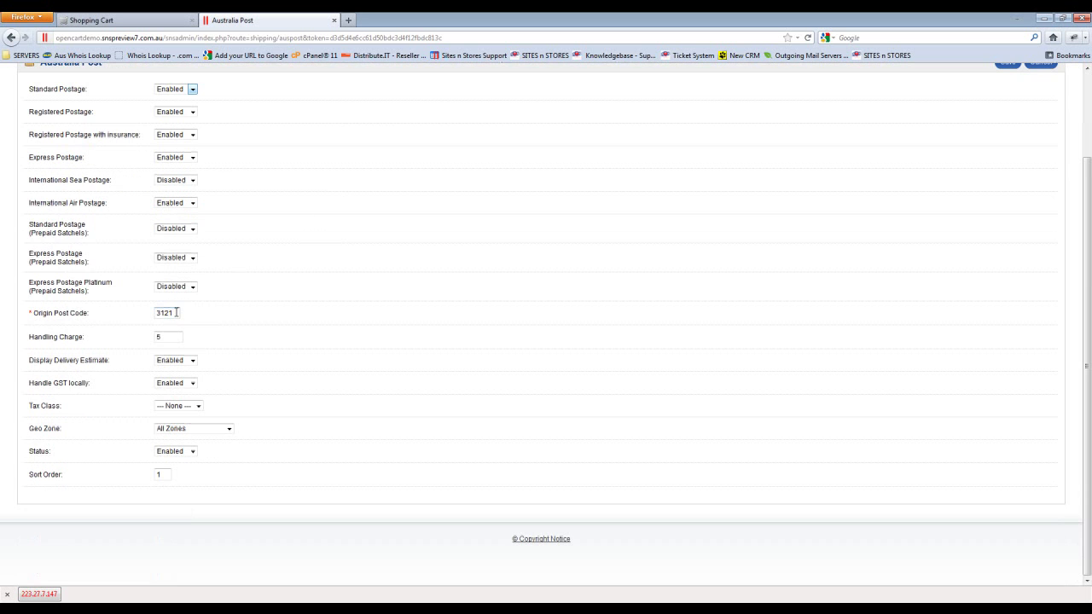
click(172, 337)
Step: Check the Geo Zone and Status choices, keeping All Zones and Enabled, and save the Australia Post settings
click(179, 428)
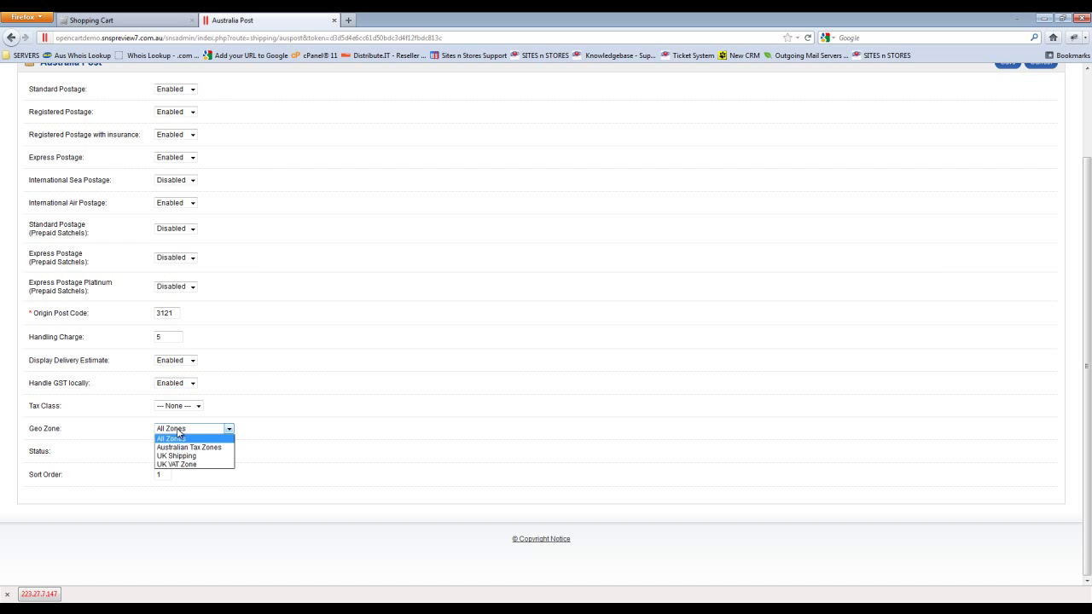
click(331, 376)
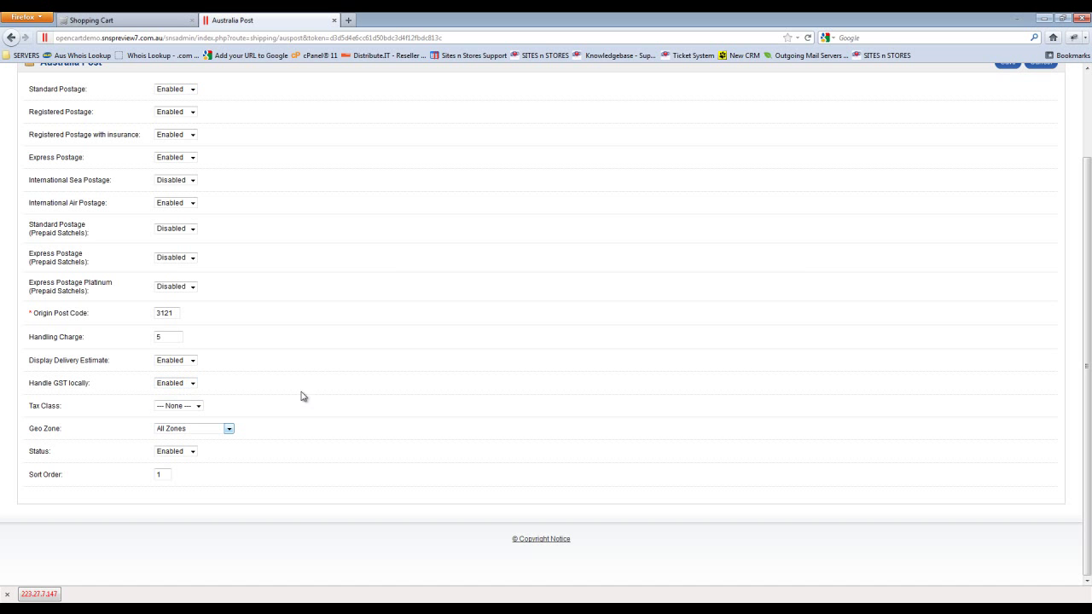
click(178, 452)
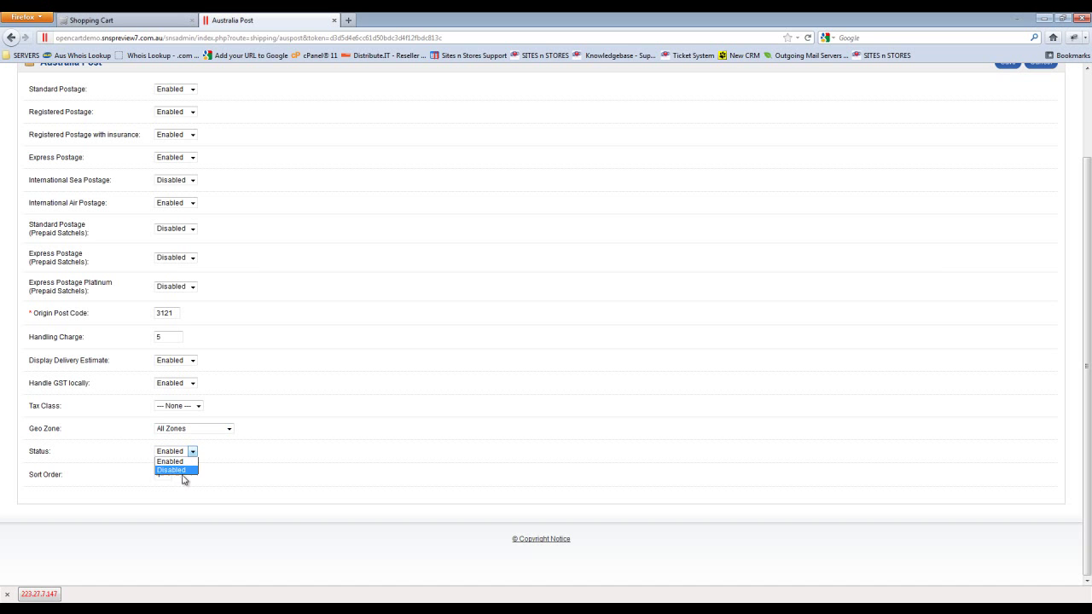
click(244, 456)
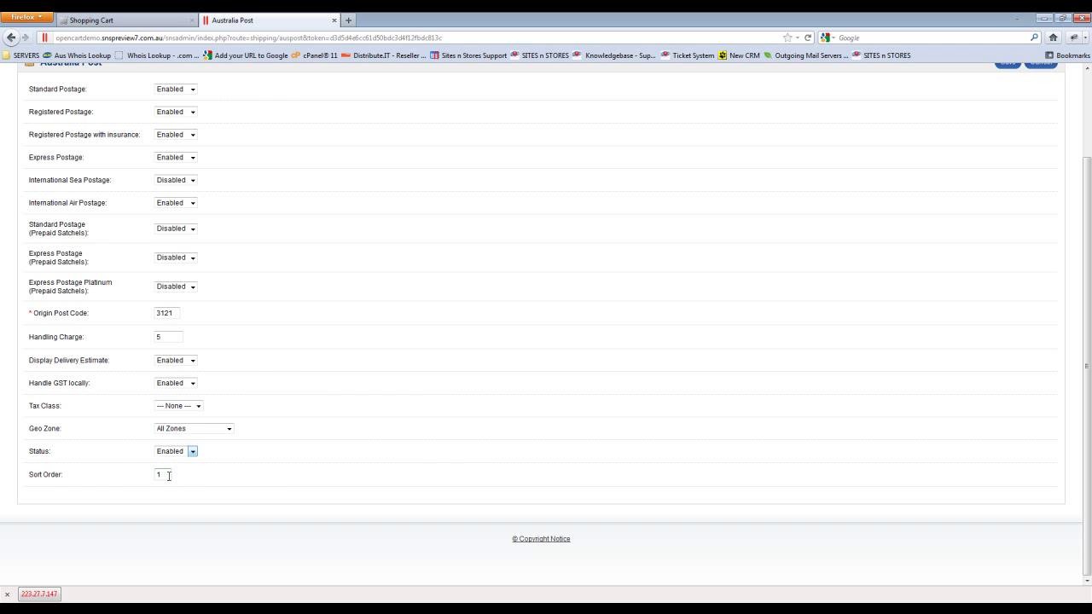
scroll(474, 418, up, 2)
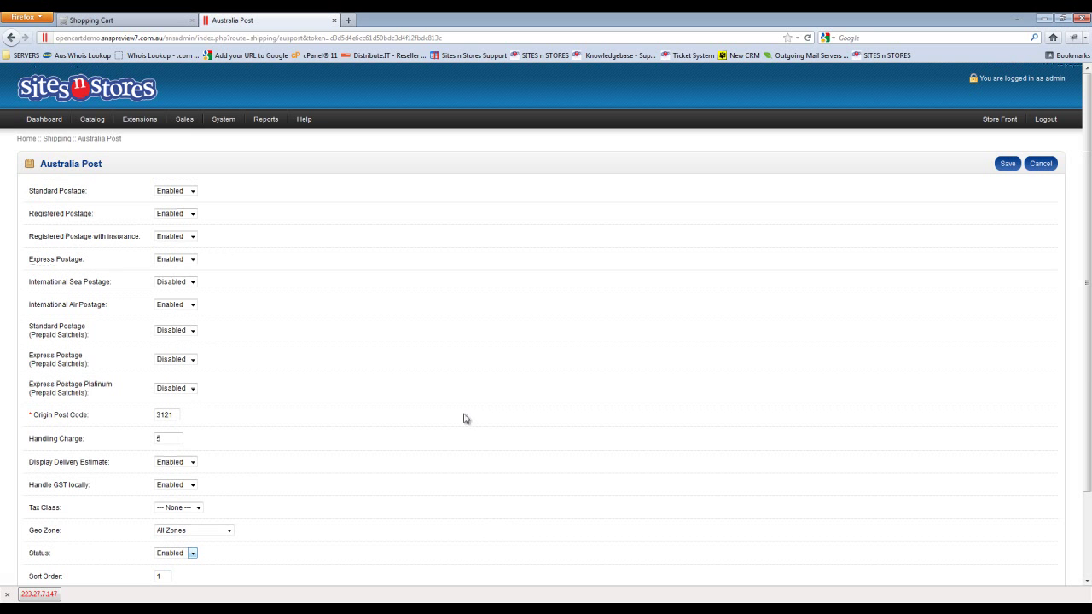
click(1009, 164)
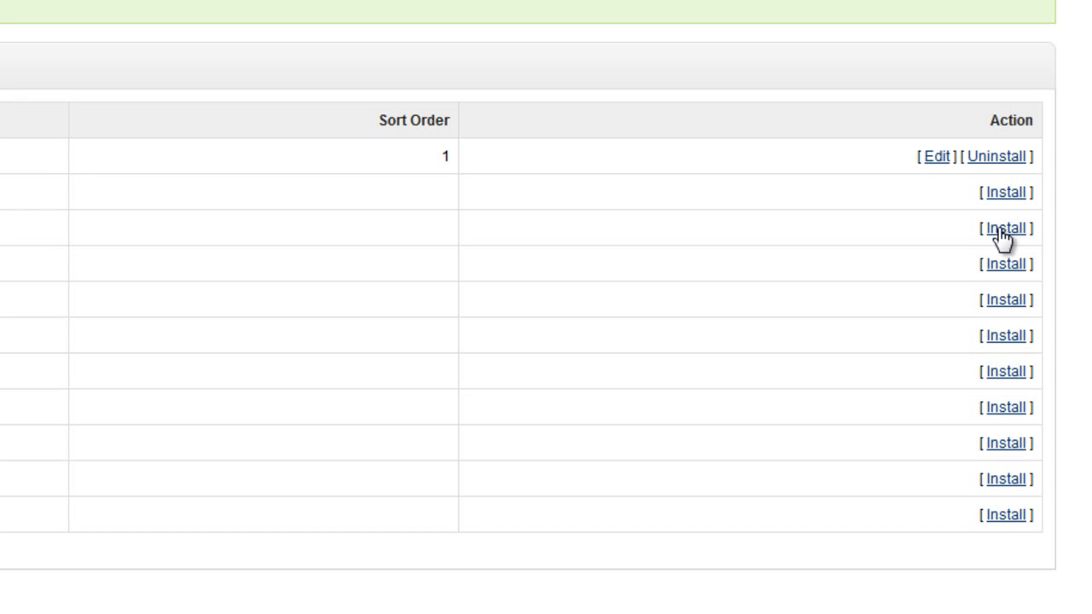
Step: Install the Flat Rate shipping method and set its cost to 10 and its geo zone to Australian Tax Zones
click(1000, 229)
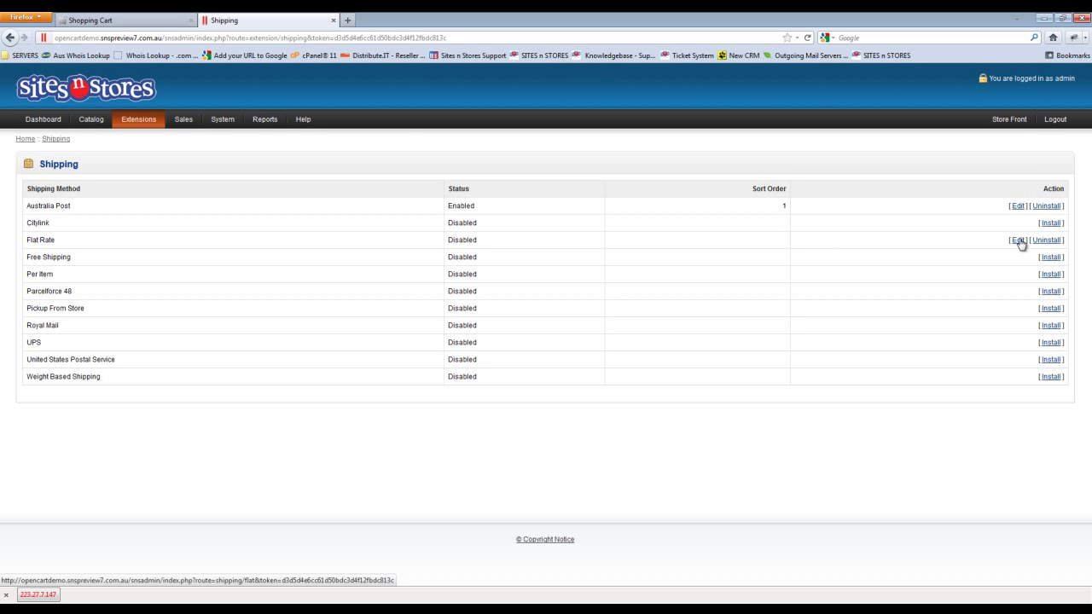
click(1017, 241)
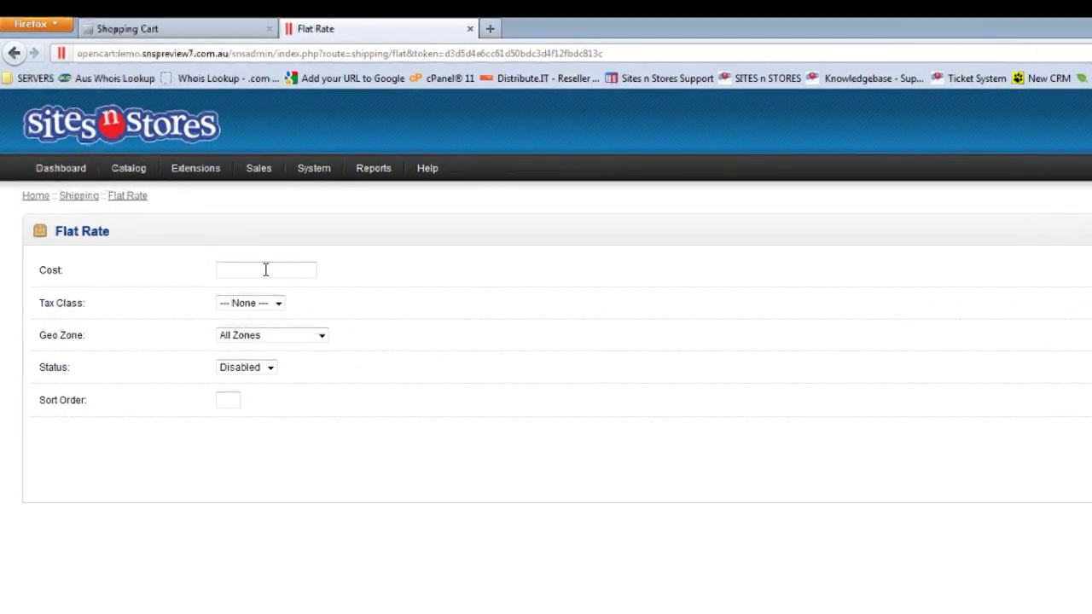
click(265, 270)
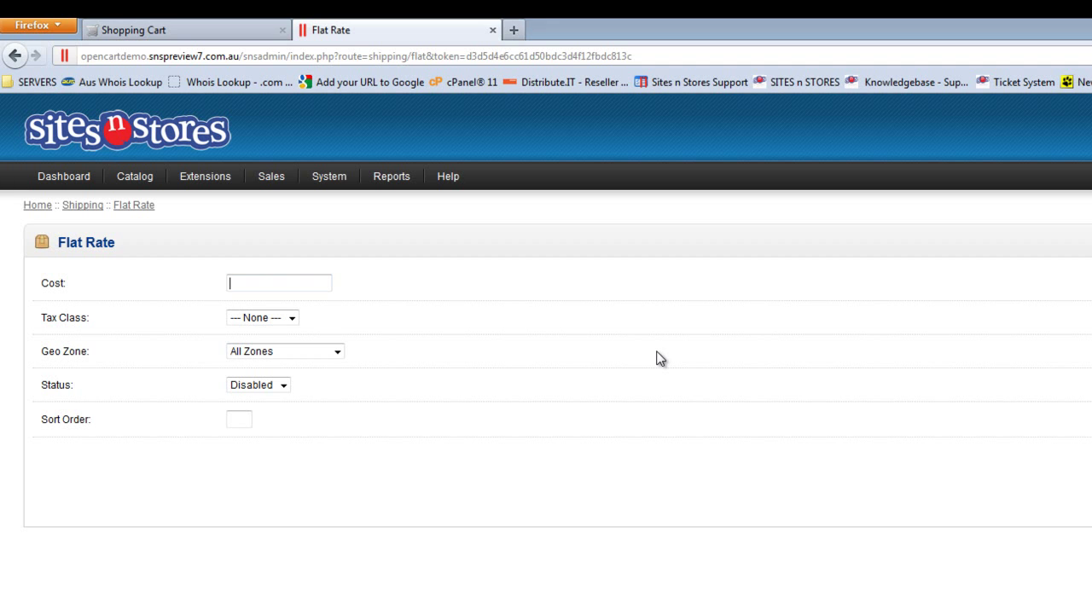
text(10)
click(560, 608)
click(257, 353)
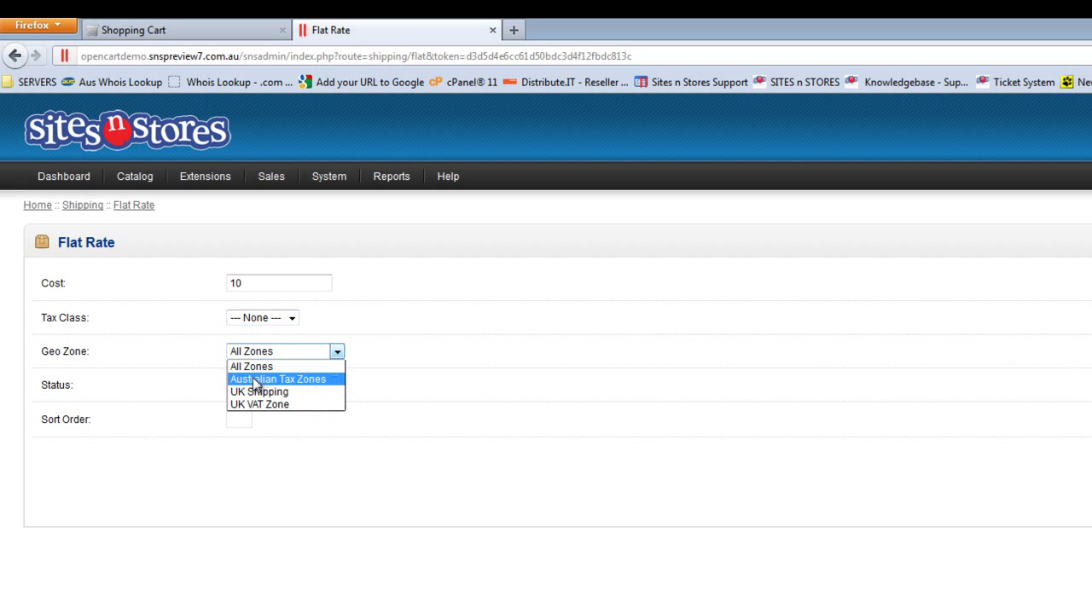
click(253, 379)
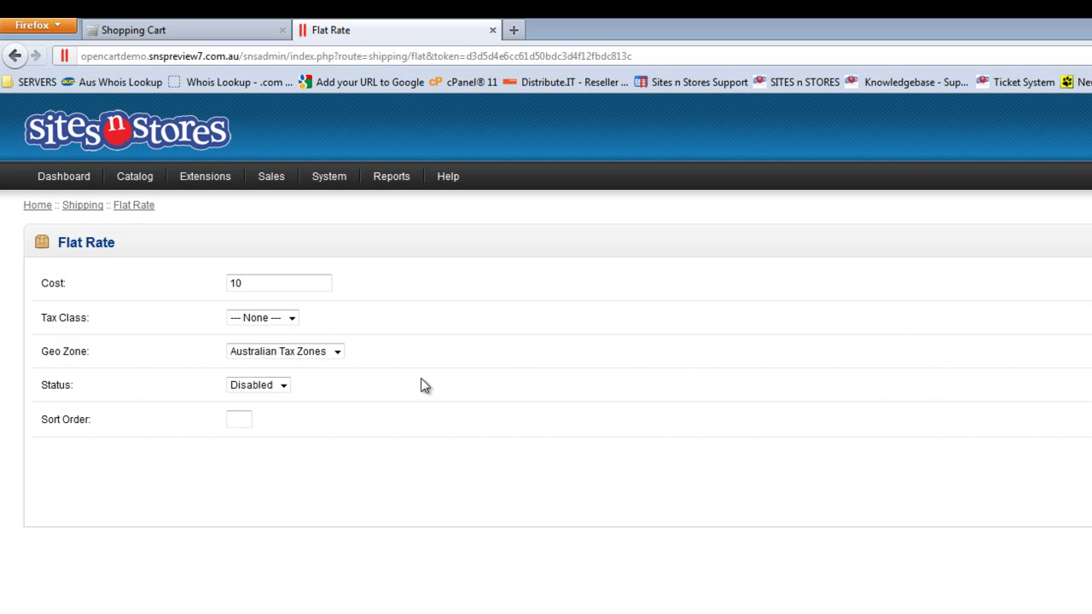
Step: Enable the Flat Rate method with sort order 2 and save its settings
click(250, 386)
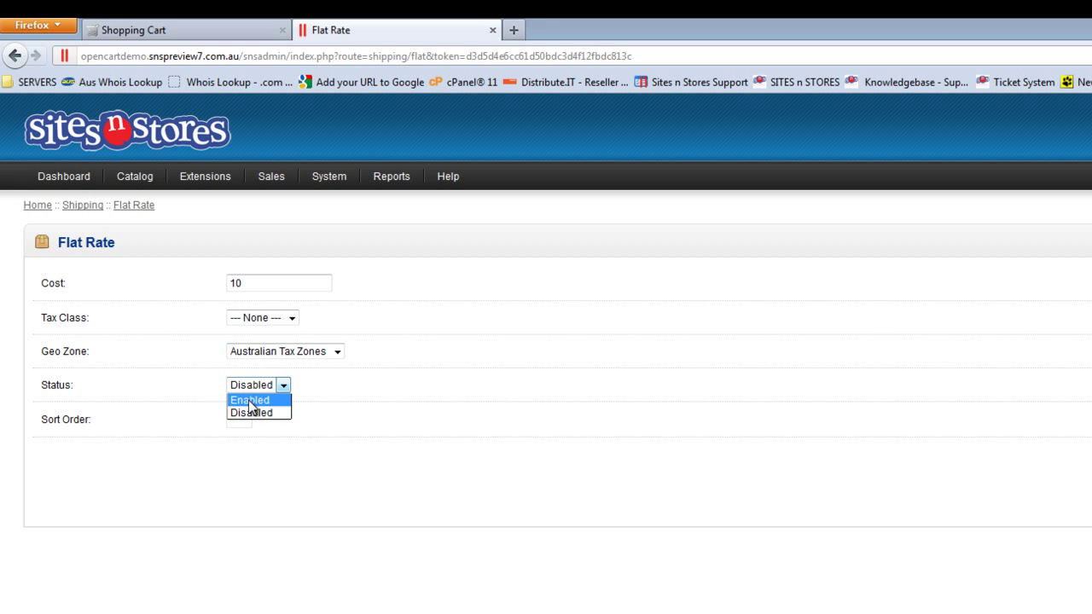
click(251, 399)
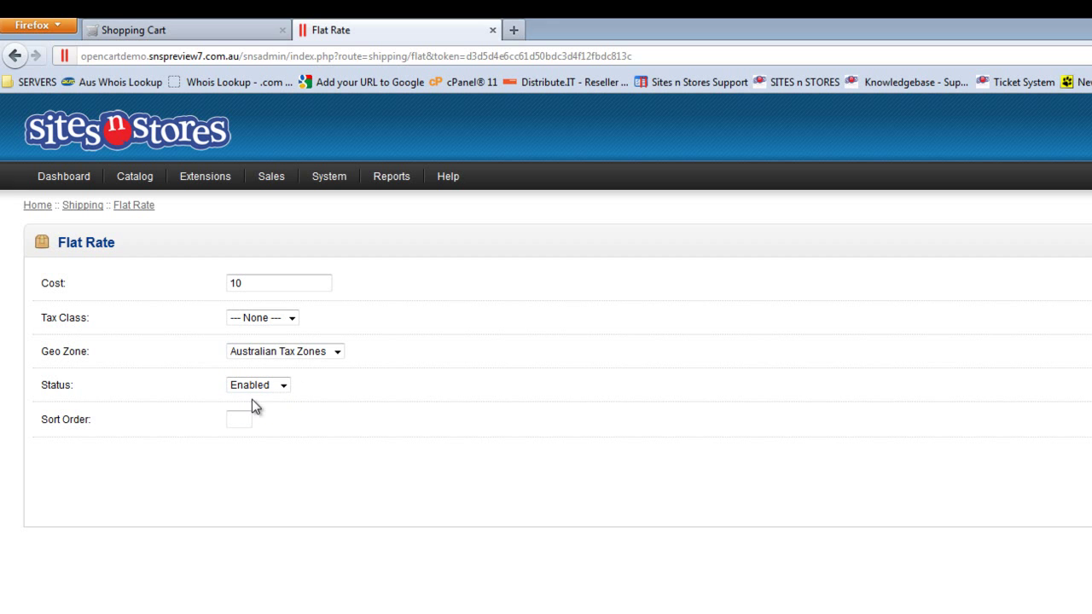
click(249, 424)
text(2)
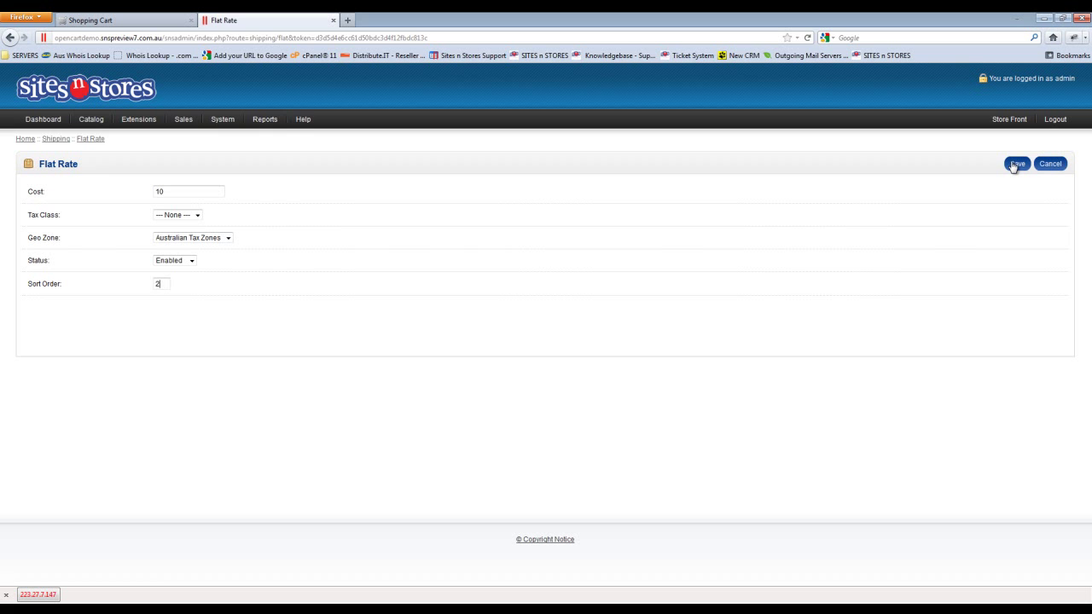
click(1015, 164)
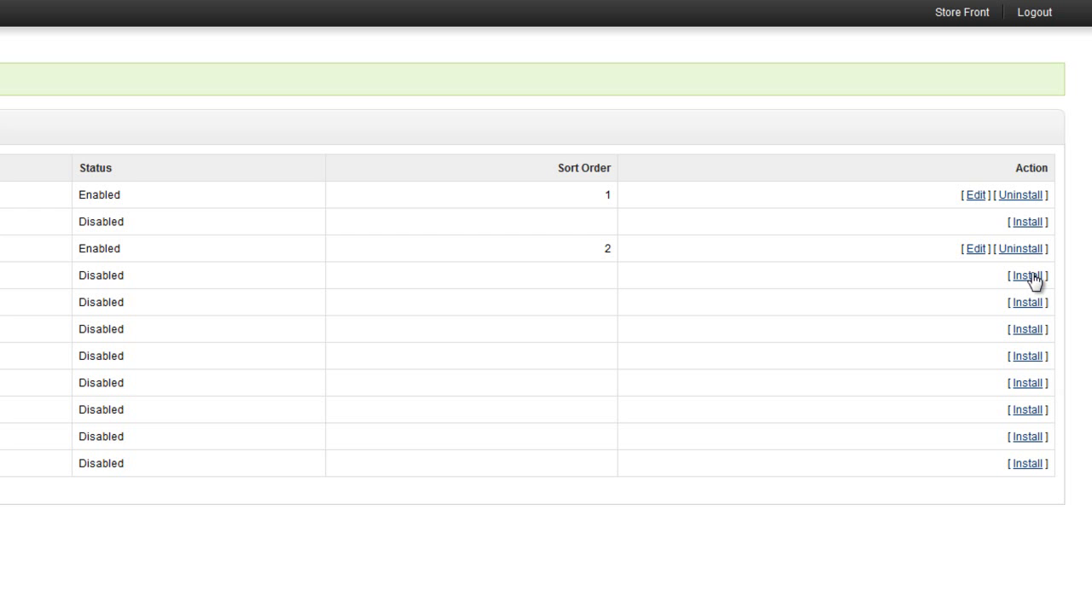
Step: Install the Free Shipping method and set its required sub-total to 200 and its geo zone to Australian Tax Zones
click(1030, 276)
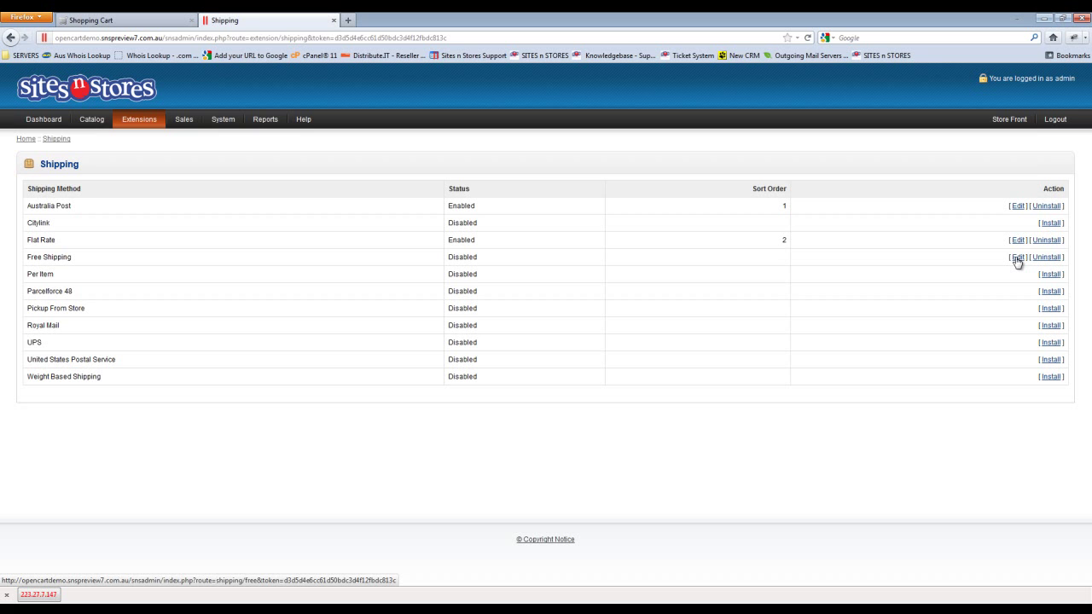
click(1017, 257)
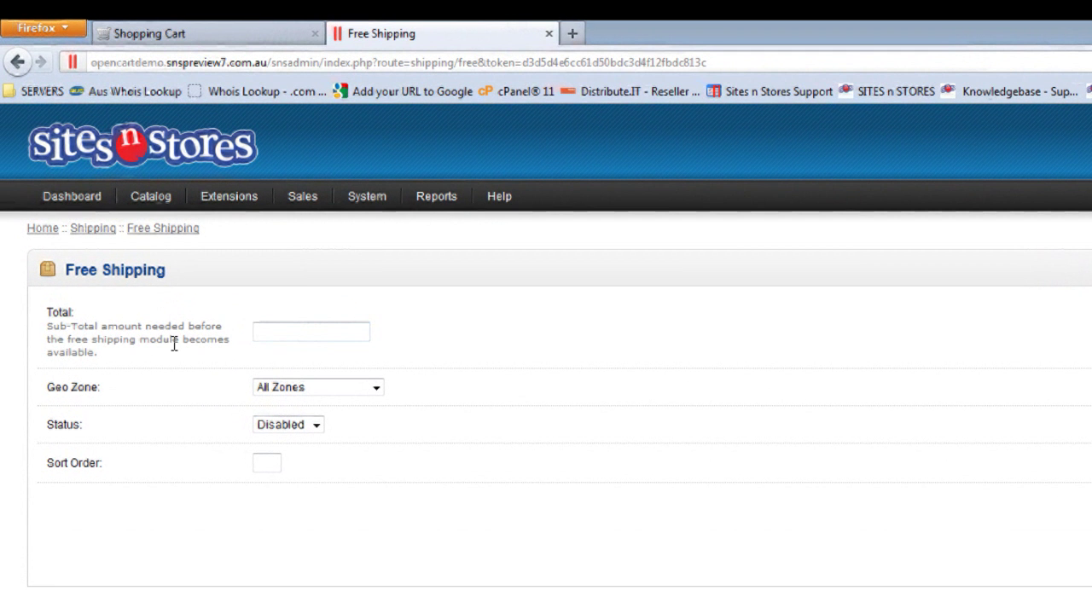
click(310, 329)
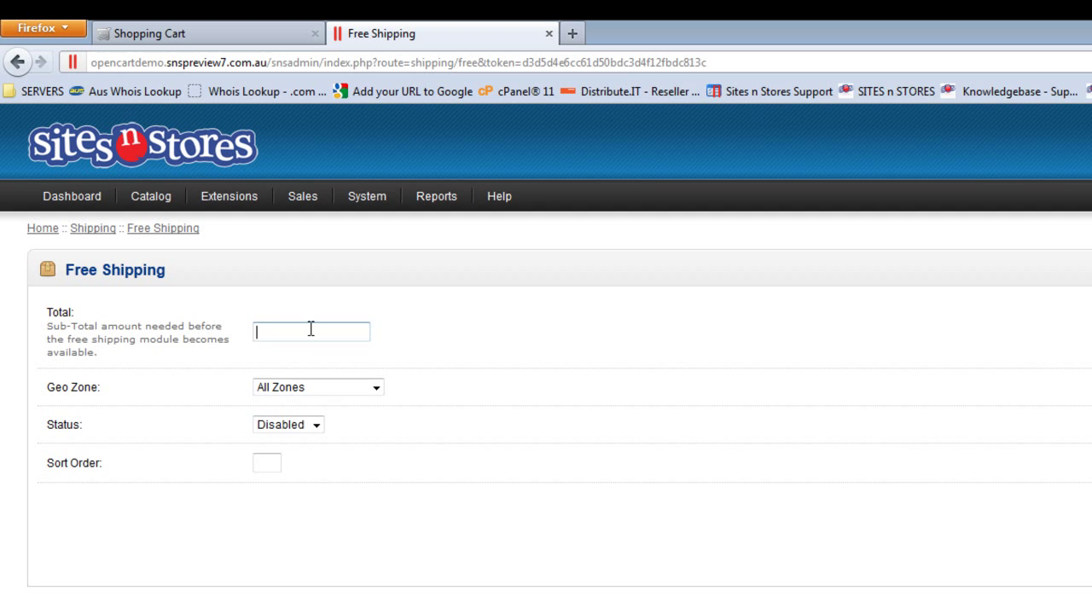
text(200)
click(310, 351)
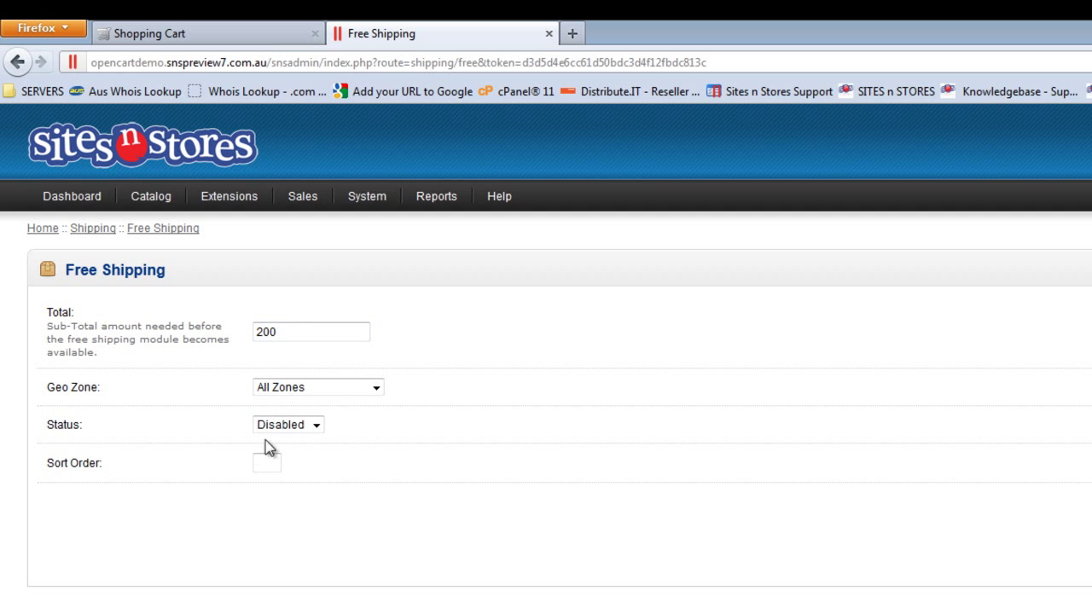
click(313, 394)
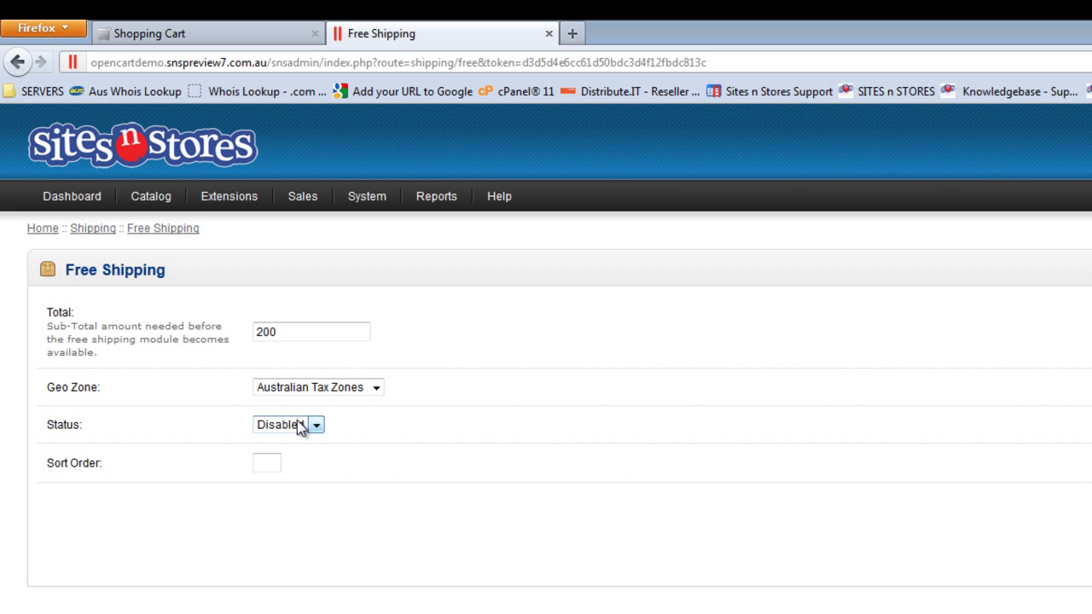
Step: Enable the Free Shipping method with sort order 3 and save its settings
click(294, 424)
click(279, 442)
click(263, 459)
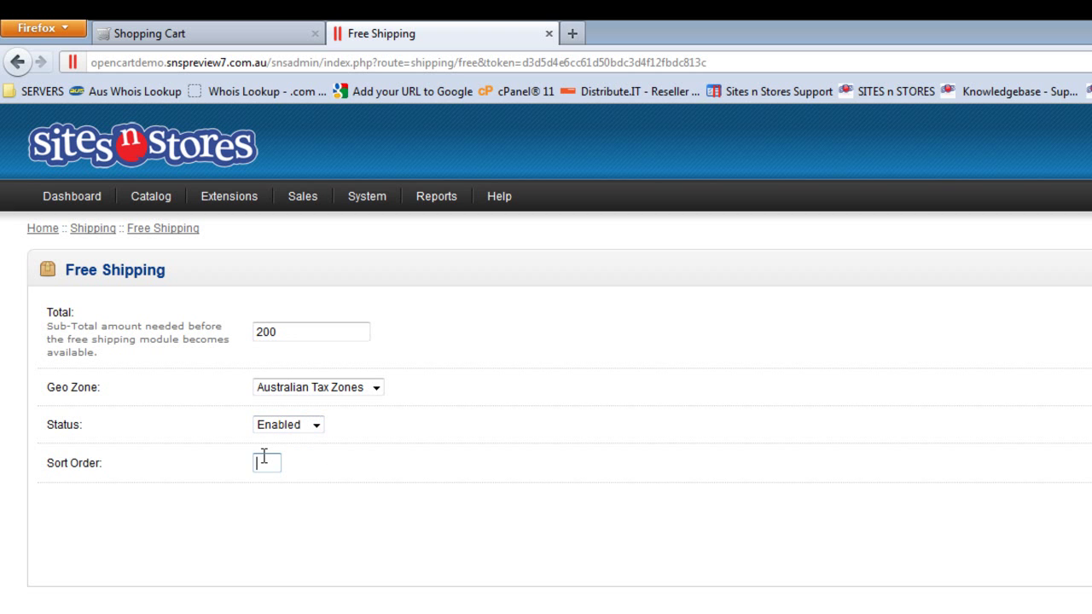
text(3)
key(Return)
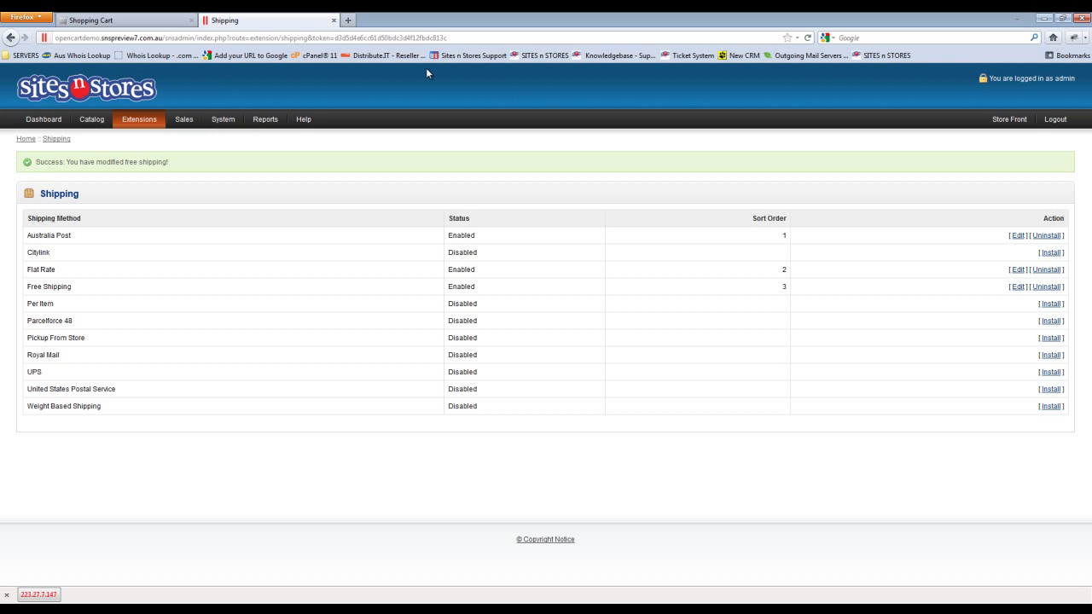
Step: Switch to the storefront's shopping cart and proceed through checkout with the existing address to the Delivery Method step
click(108, 20)
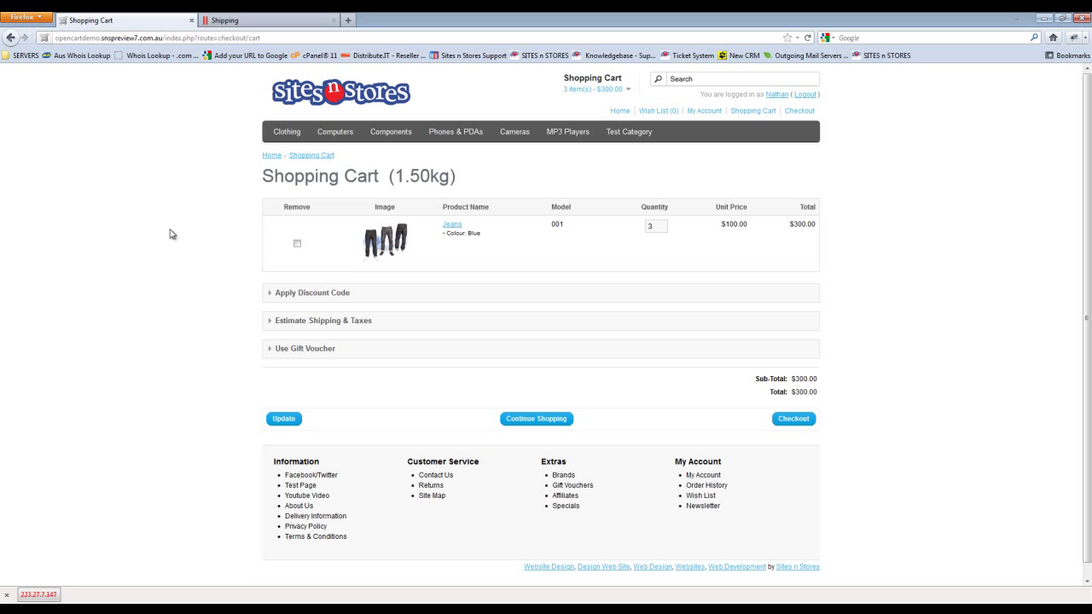
click(799, 111)
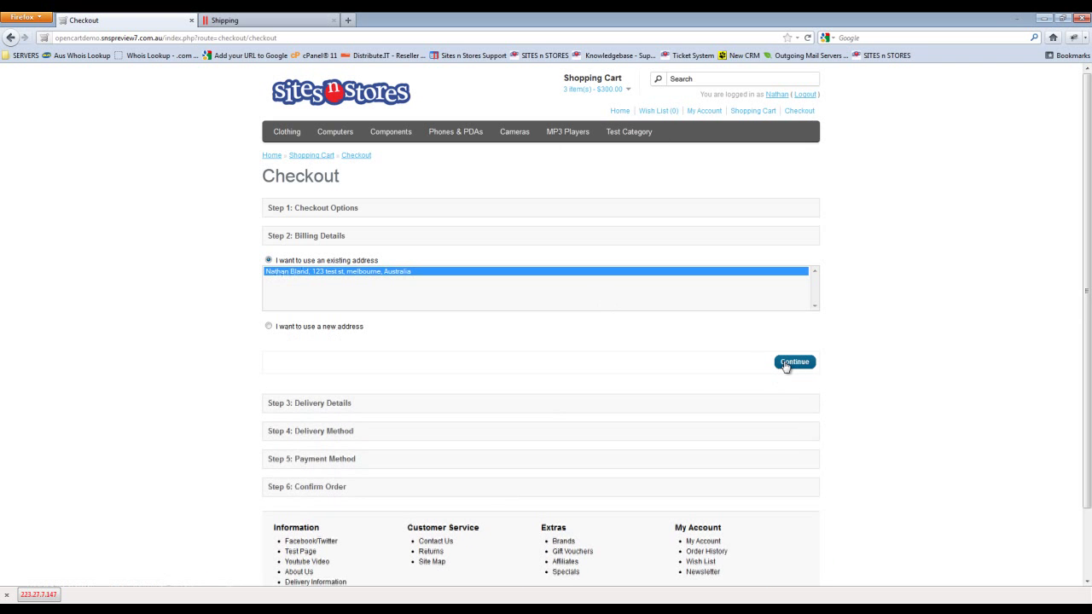
click(786, 367)
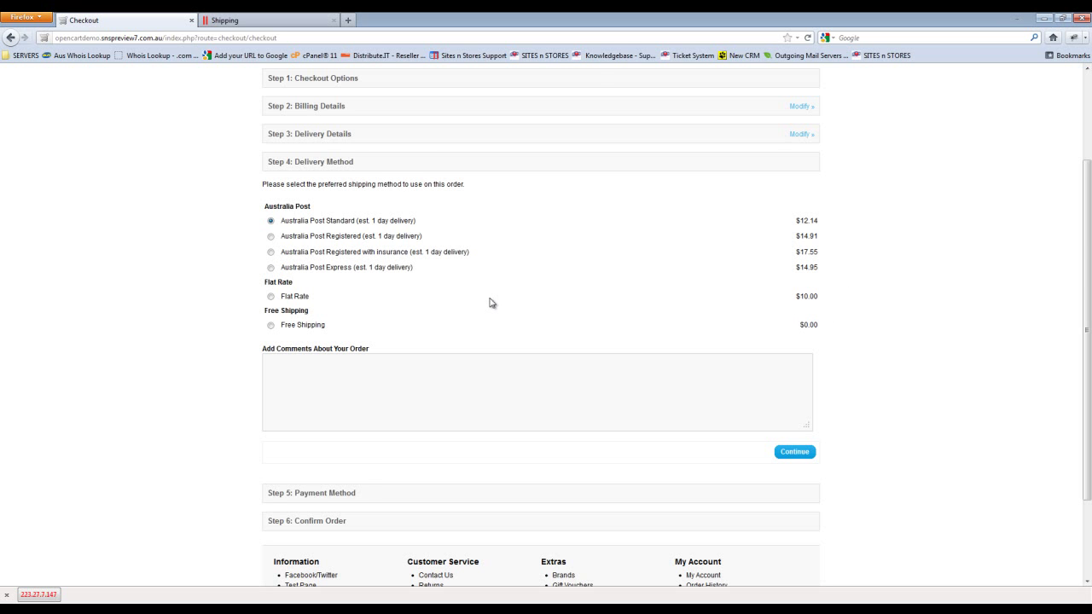
Step: Check the shopping cart's item count and total against the delivery methods offered at checkout
scroll(491, 301, up, 3)
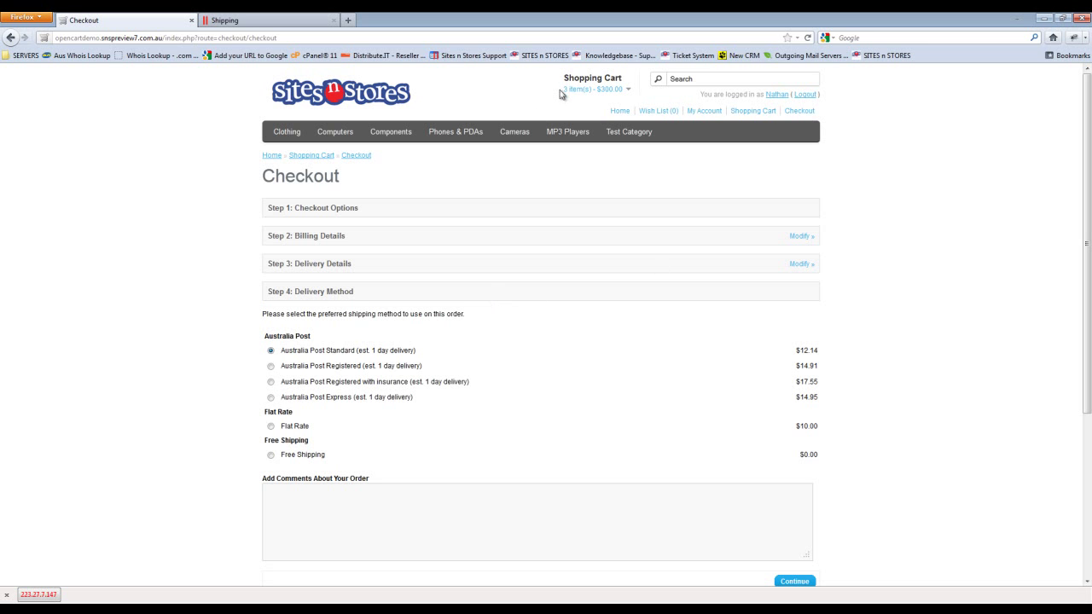
drag(562, 90, 625, 96)
click(81, 254)
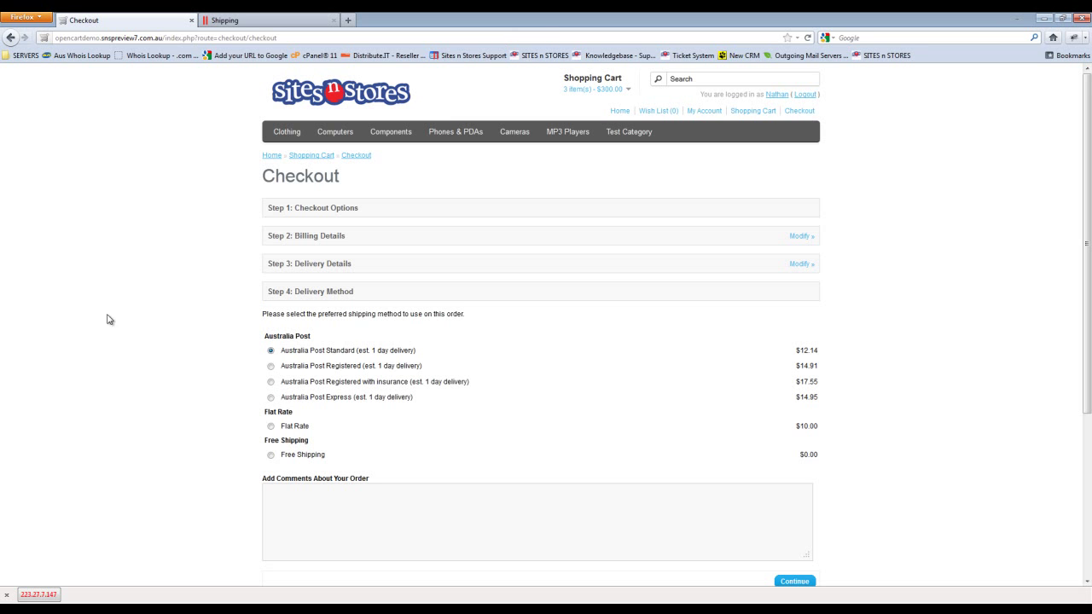